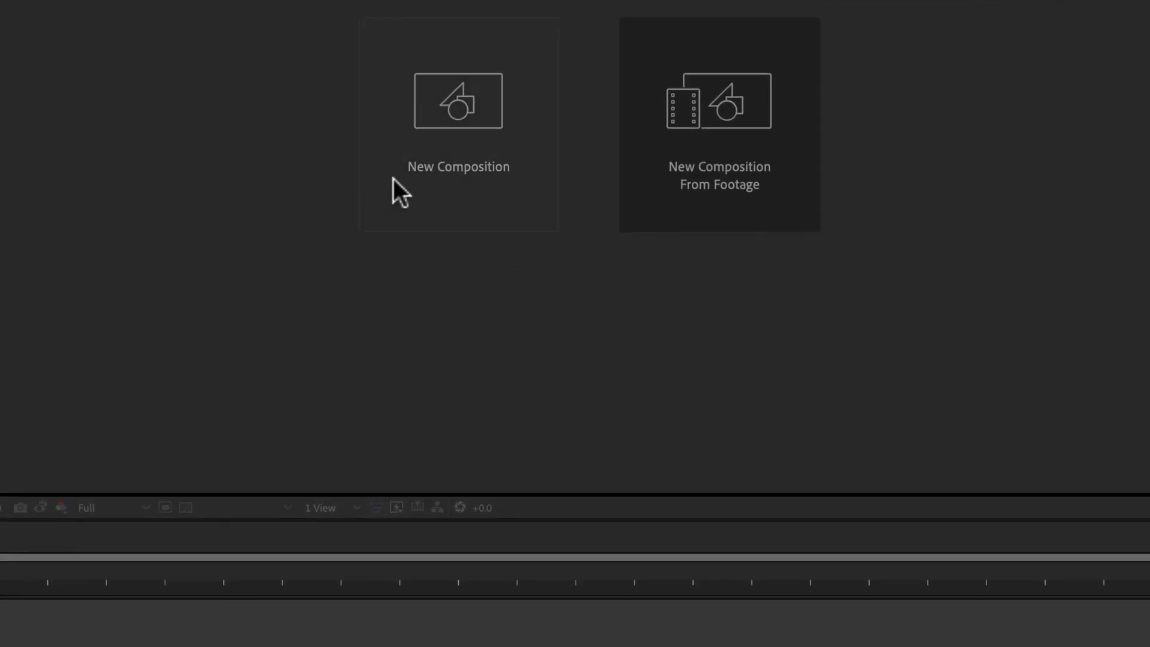
Start a new composition 1080 wide and 920 high, with Lock Aspect Ratio turned off.
click(478, 135)
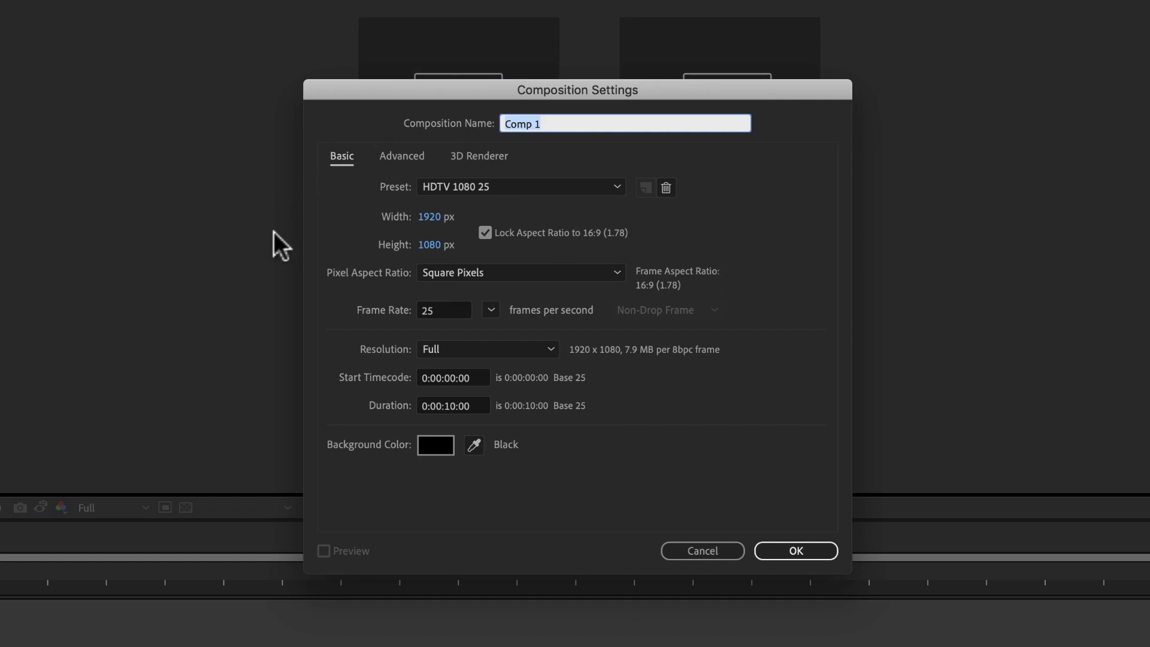
click(436, 216)
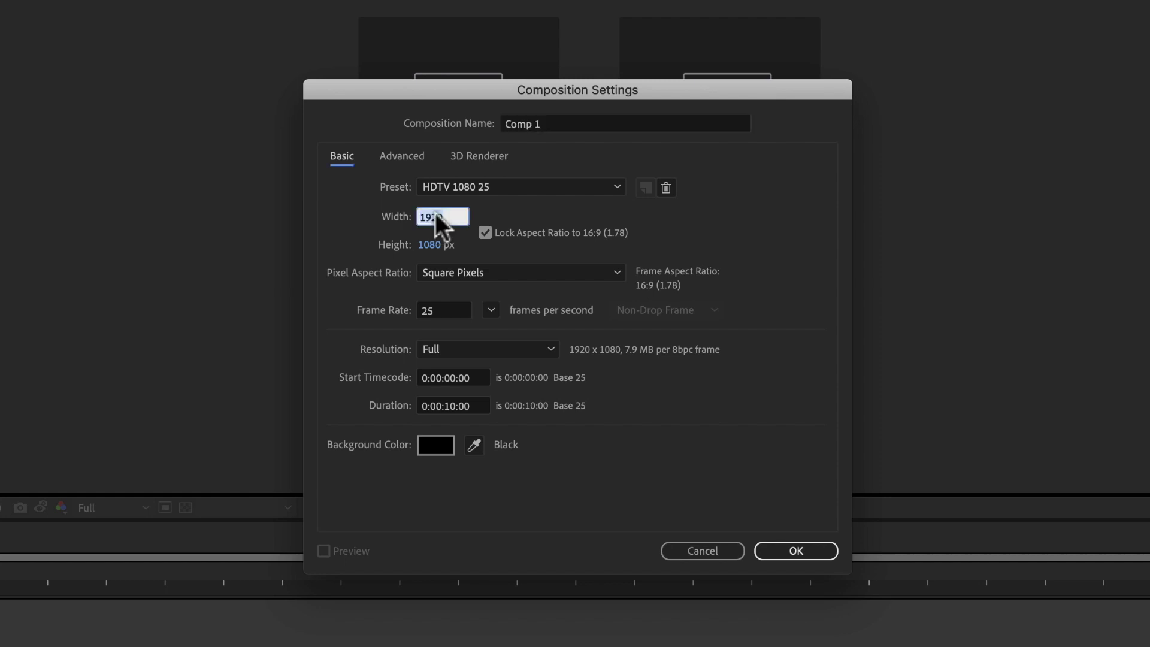
text(1080)
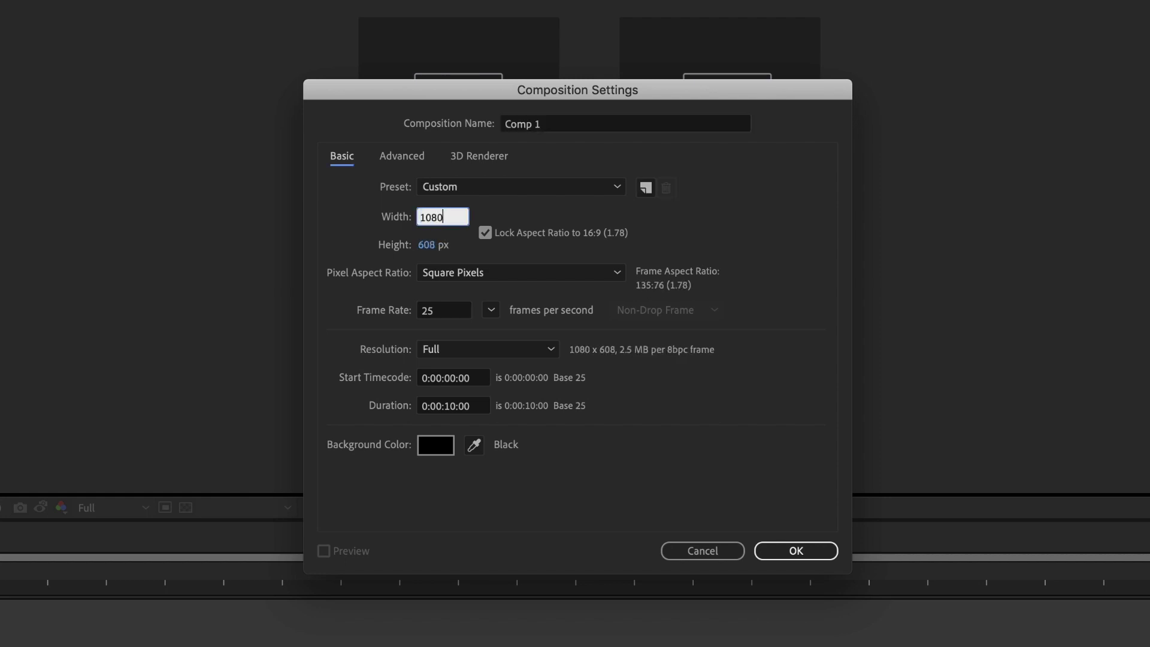
click(485, 232)
click(429, 245)
text(920)
click(352, 309)
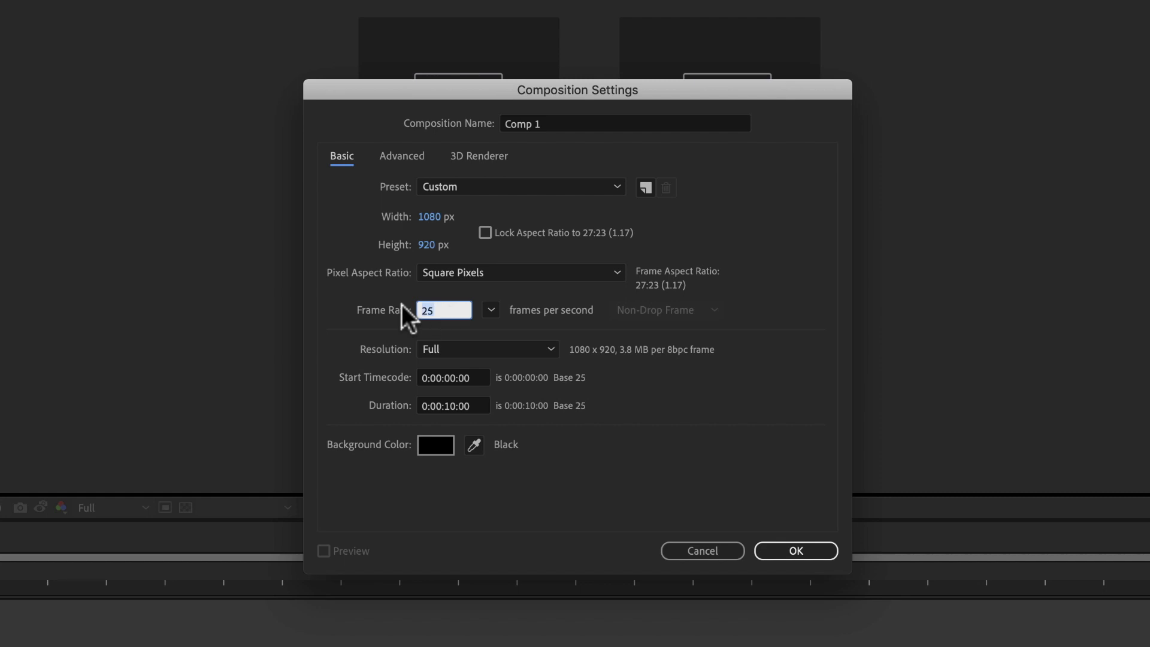
Set the frame rate to 30 fps and the duration to 0:00:15:00, then create Comp 1.
text(30)
click(334, 307)
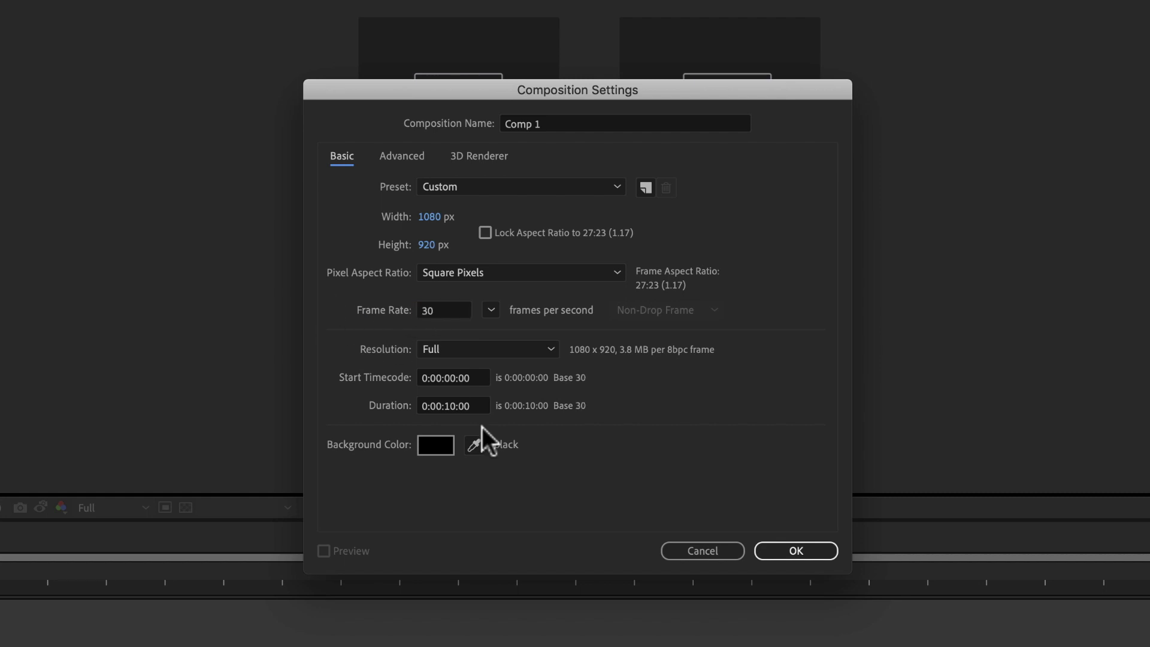
click(457, 402)
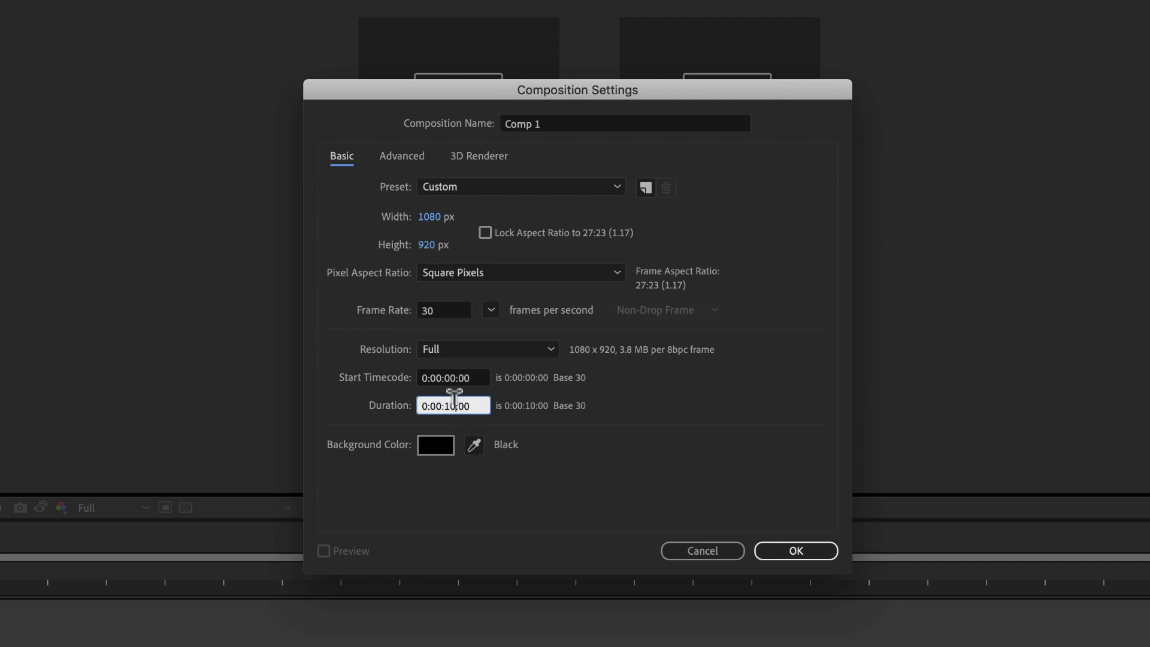
key(BackSpace)
text(5)
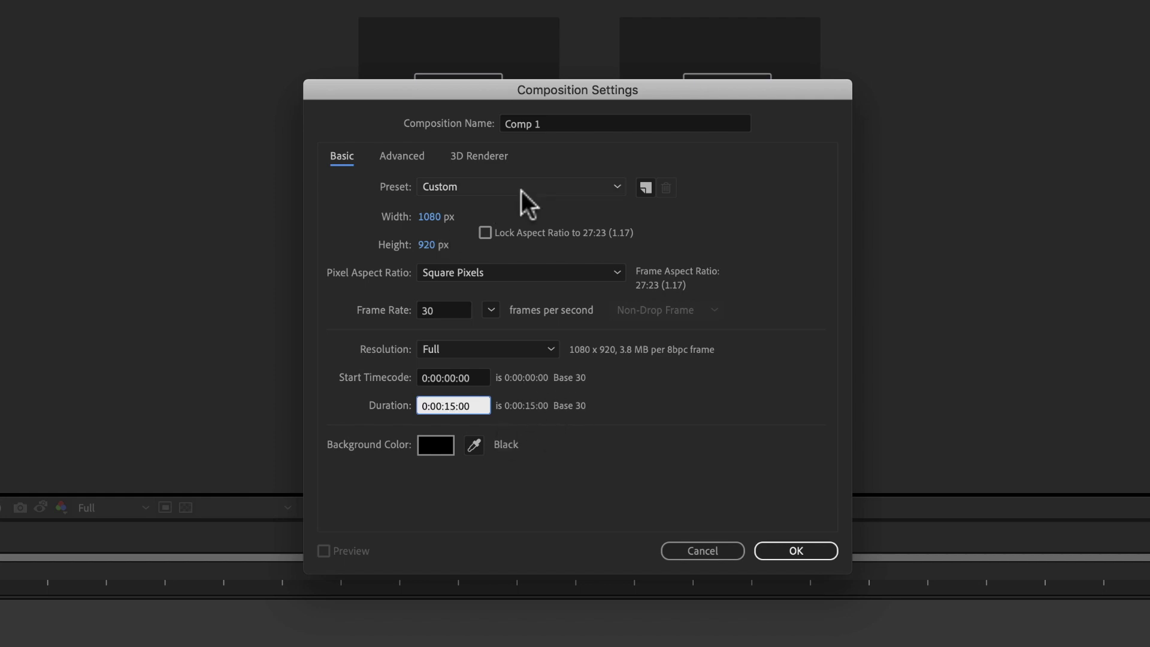
click(800, 555)
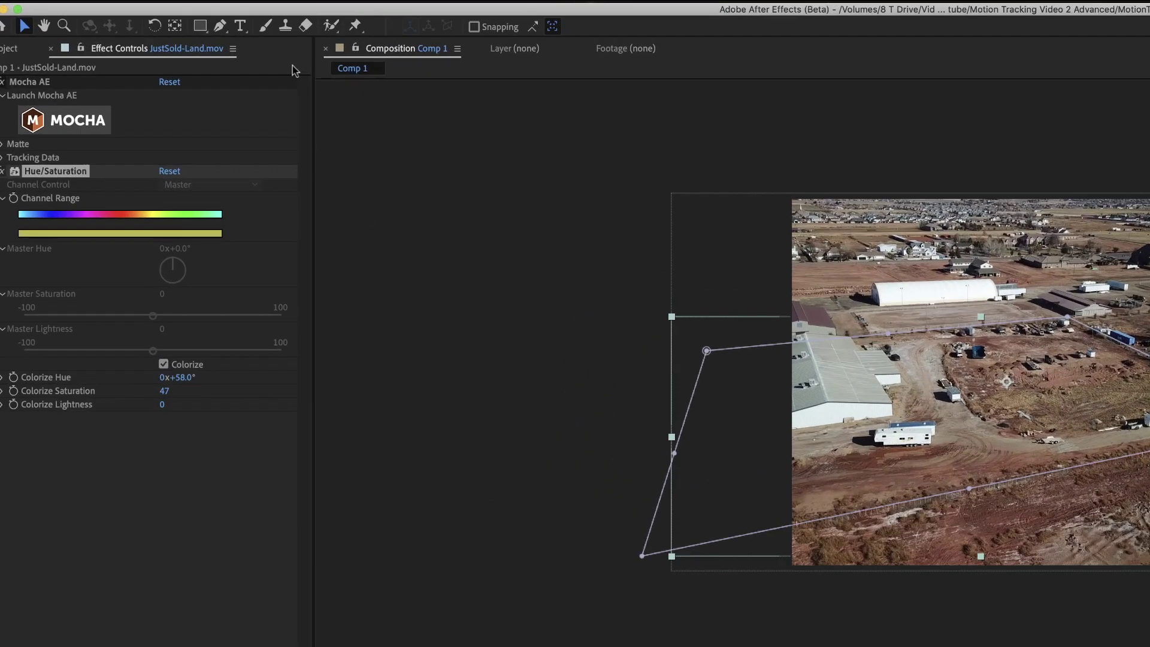
Use Composition > Add to Adobe Media Encoder Queue to queue Comp 1.
click(147, 2)
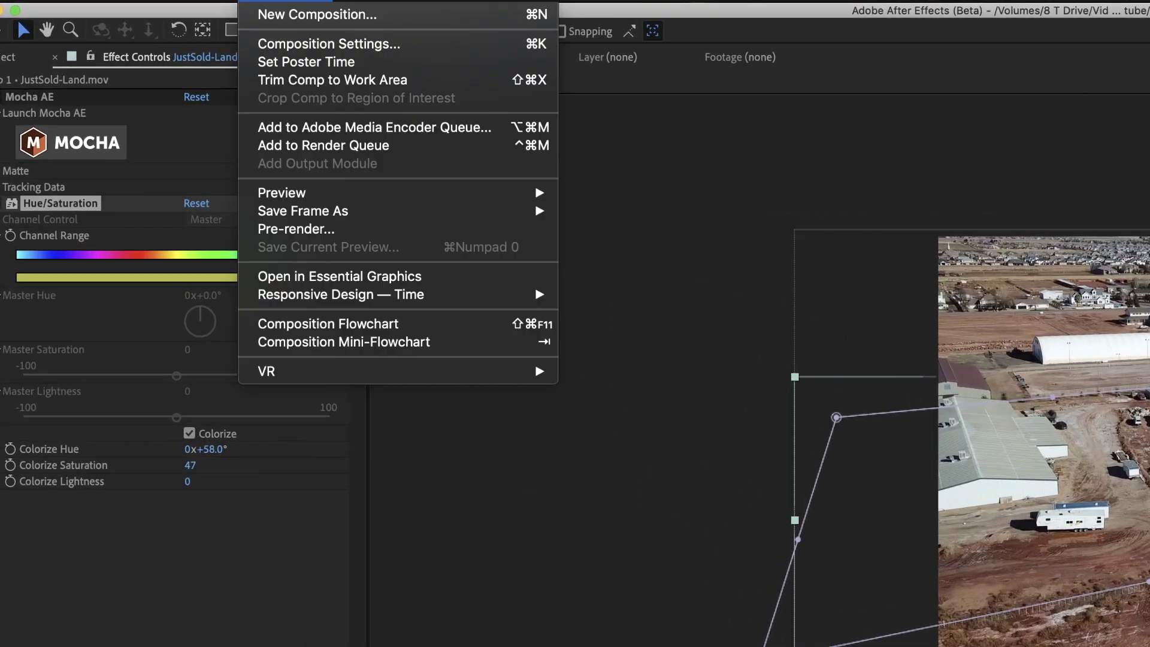
click(376, 133)
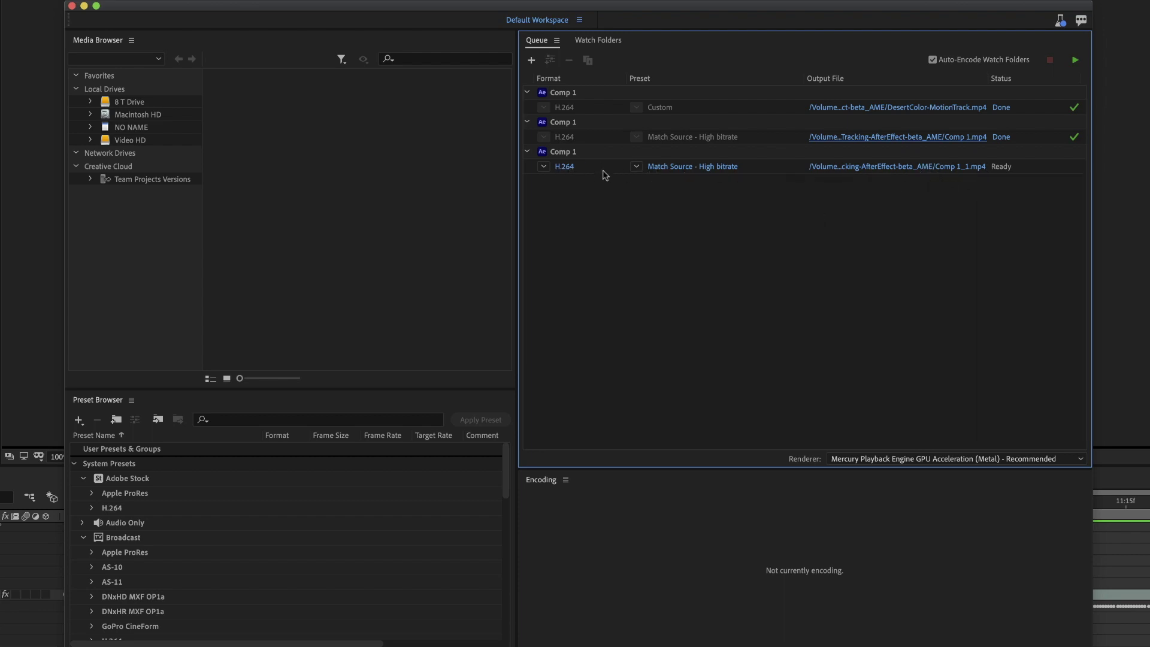
In Export Settings, name the output file JustSold-Drone.mp4 and save it to the Desktop.
click(567, 168)
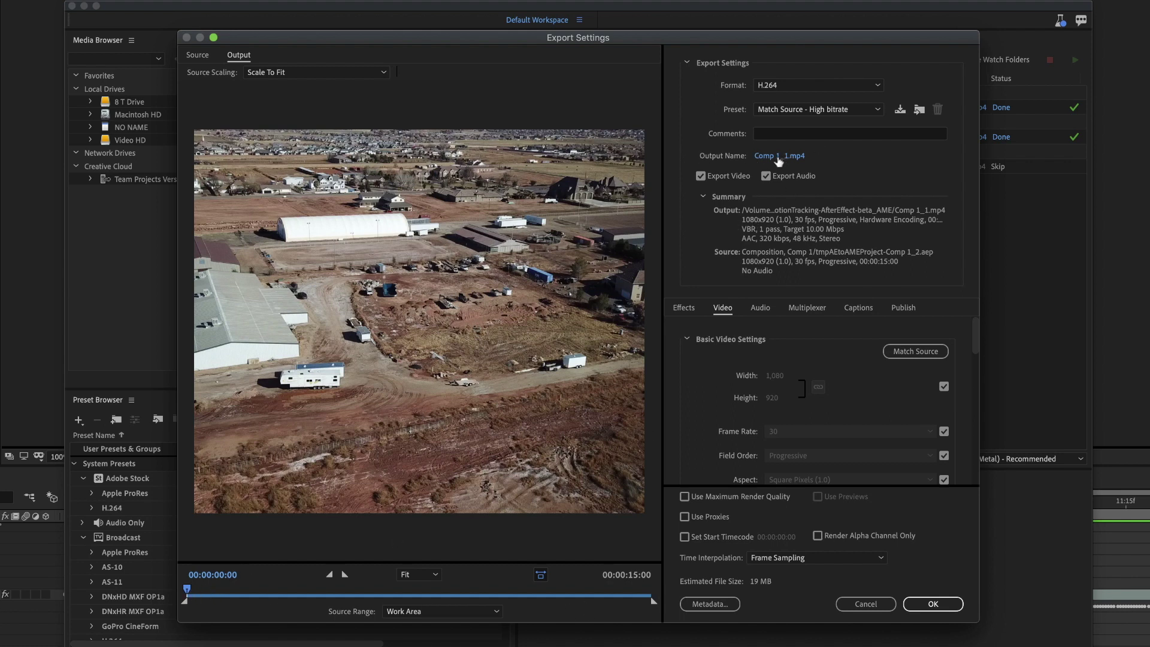
click(781, 157)
text(Just Sold)
key(BackSpace)
key(BackSpace)
key(BackSpace)
key(BackSpace)
key(BackSpace)
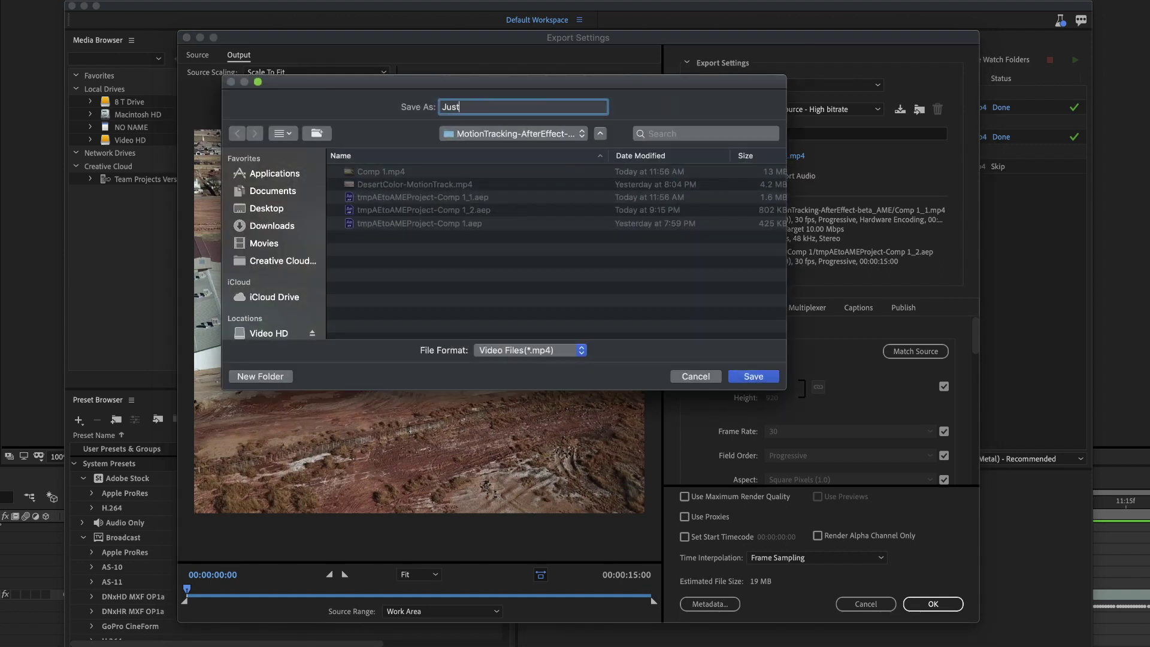
text(Sold-Drone)
click(266, 209)
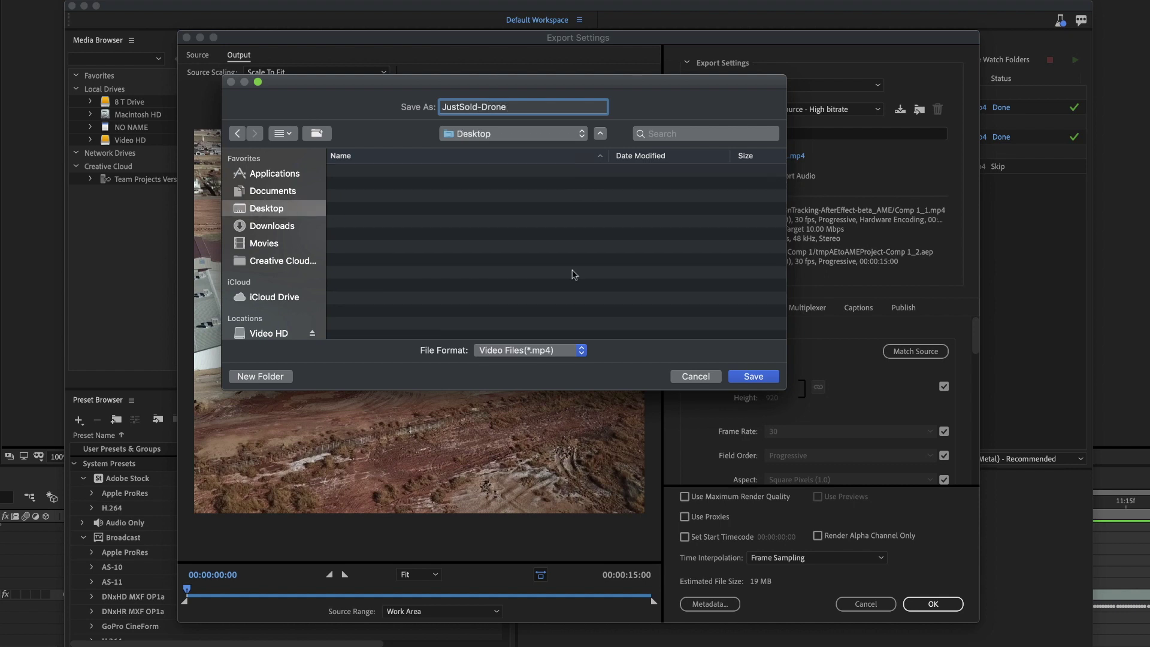
click(733, 375)
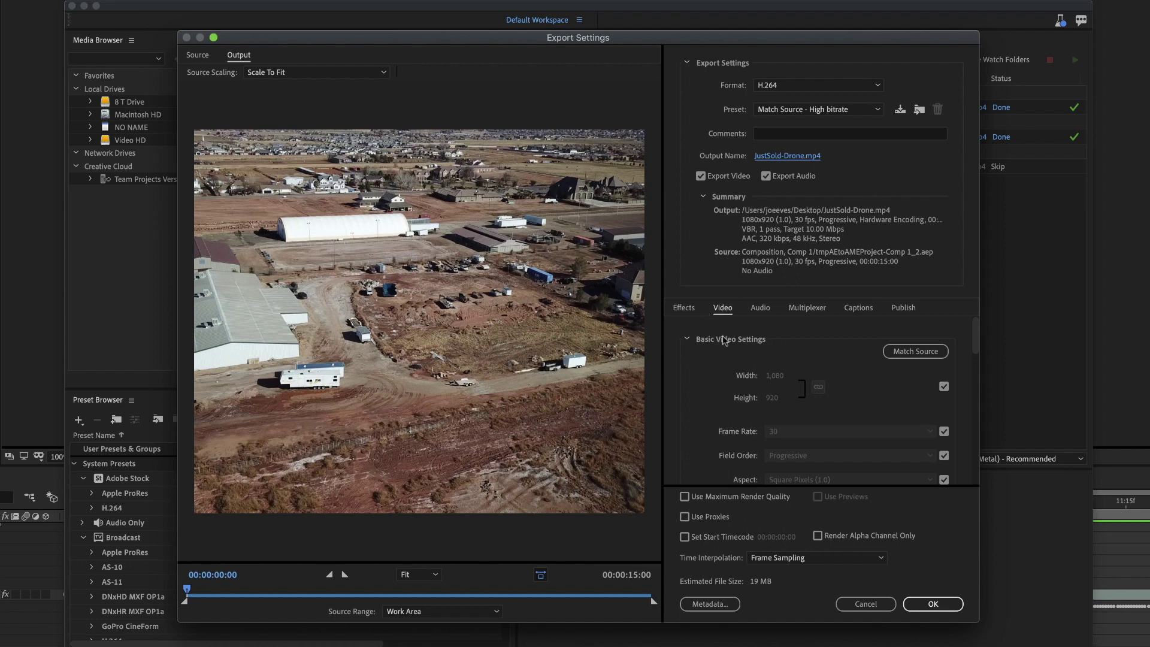
Turn on Render at Maximum Depth in the Video settings and scroll down to Bitrate Settings.
scroll(725, 340, down, 2)
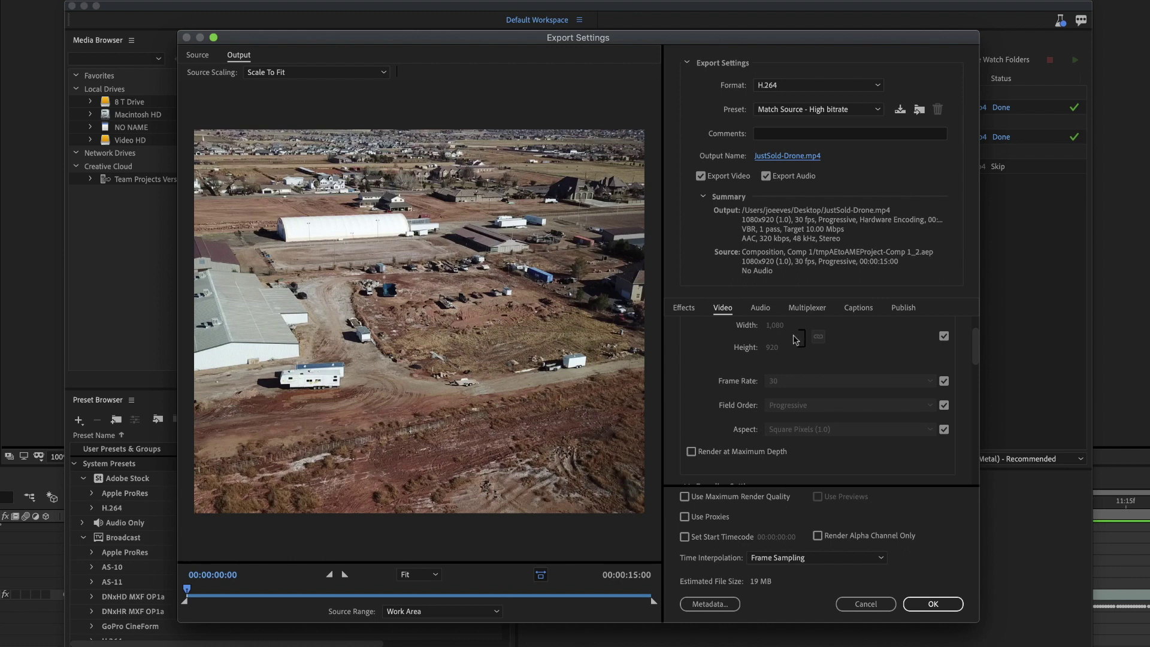
scroll(821, 350, up, 2)
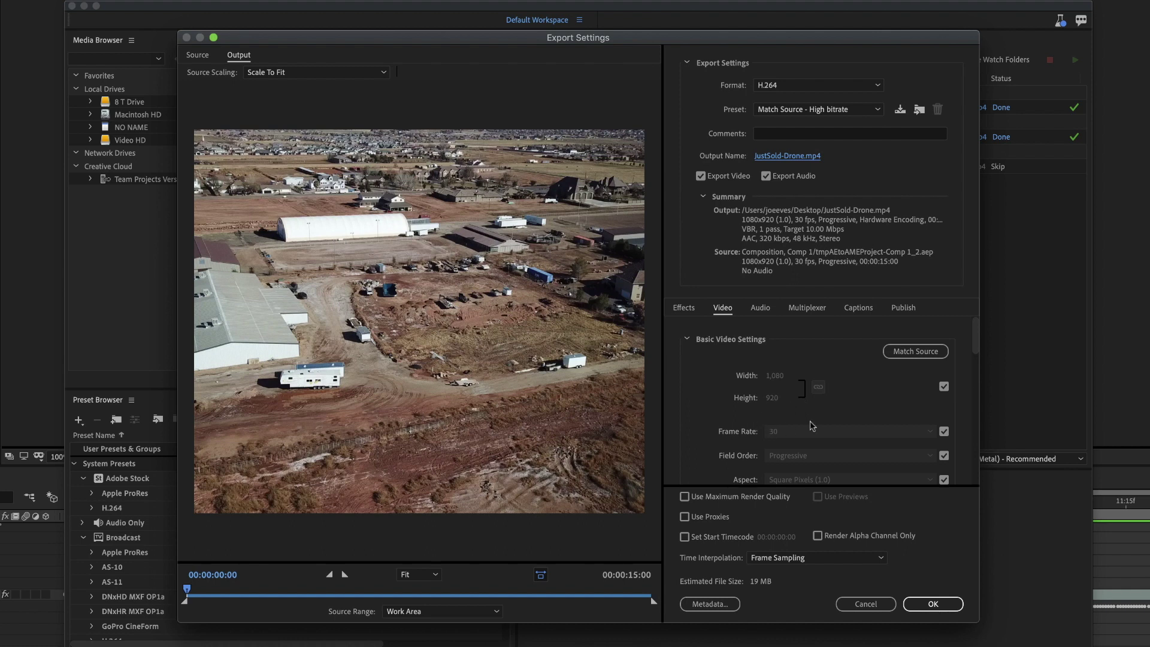
scroll(812, 425, down, 2)
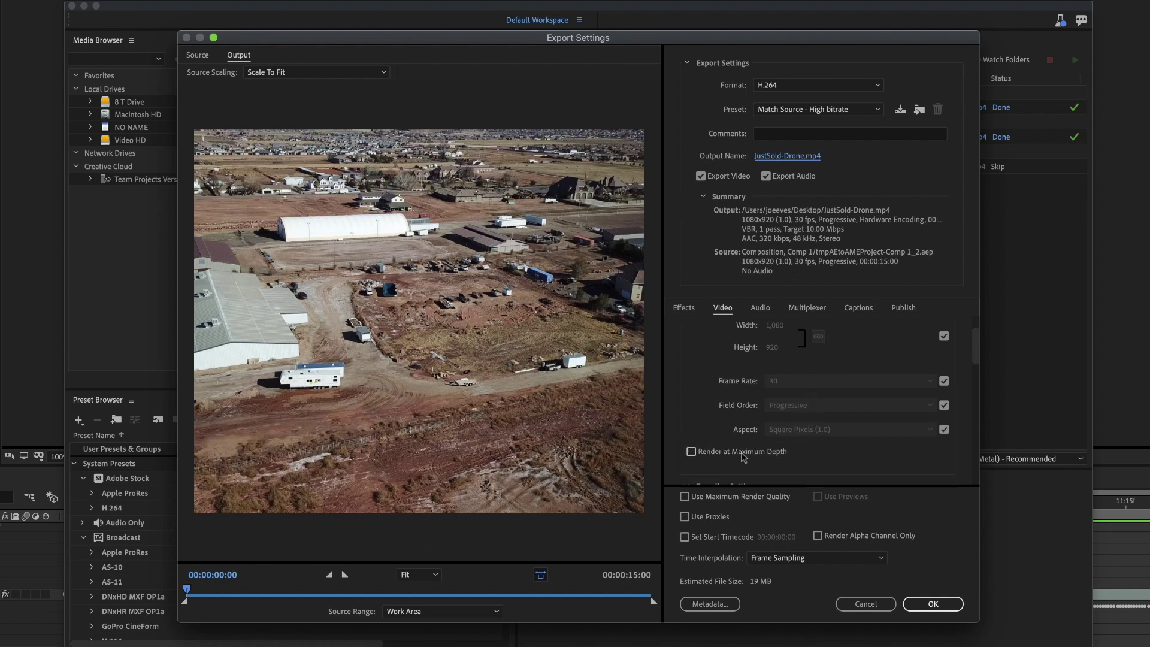
click(691, 452)
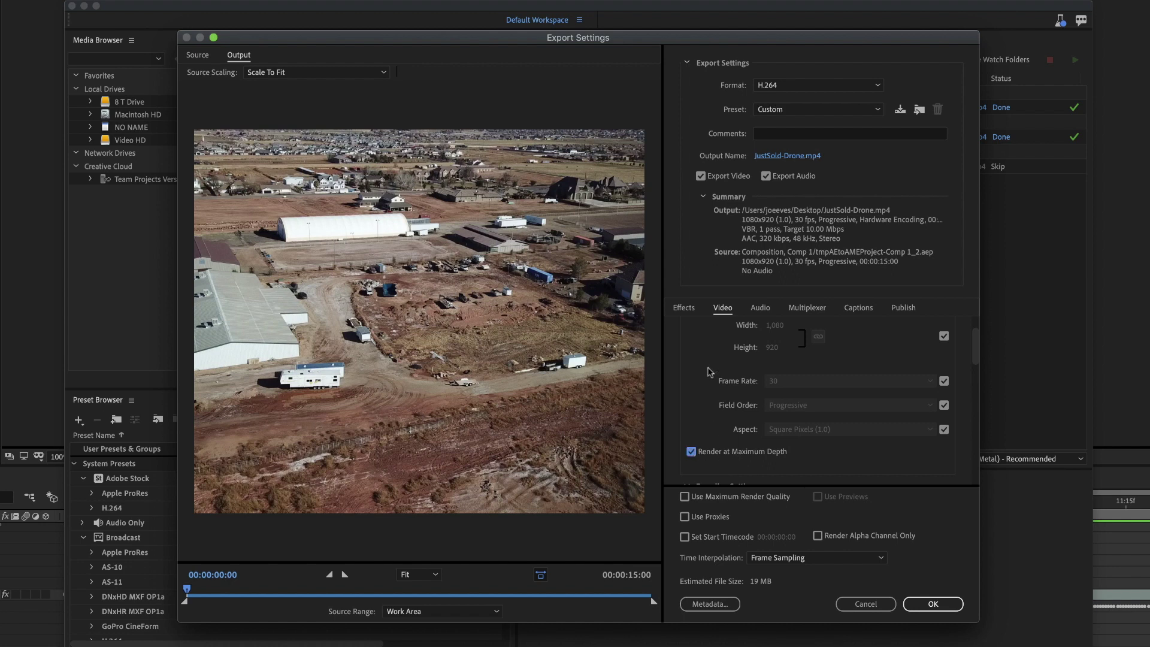
scroll(738, 400, down, 5)
scroll(745, 375, down, 8)
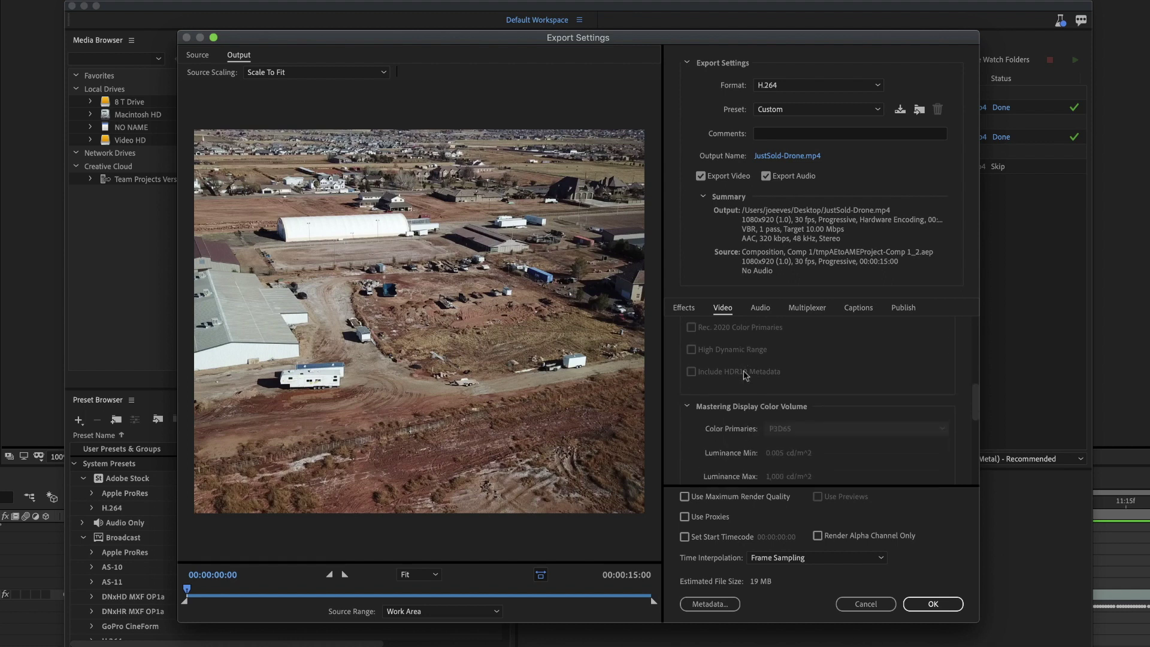
scroll(744, 374, down, 5)
scroll(781, 390, down, 1)
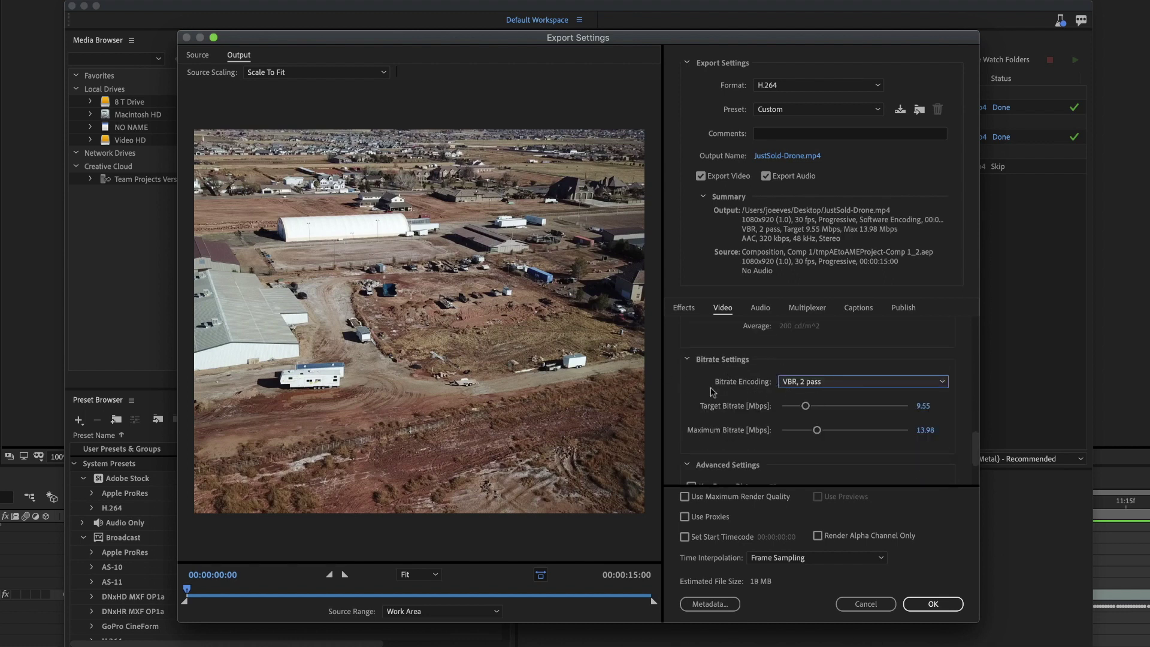
Keep VBR, 2 pass bitrate encoding and enter a 3 Mbps target bitrate.
click(835, 383)
click(826, 425)
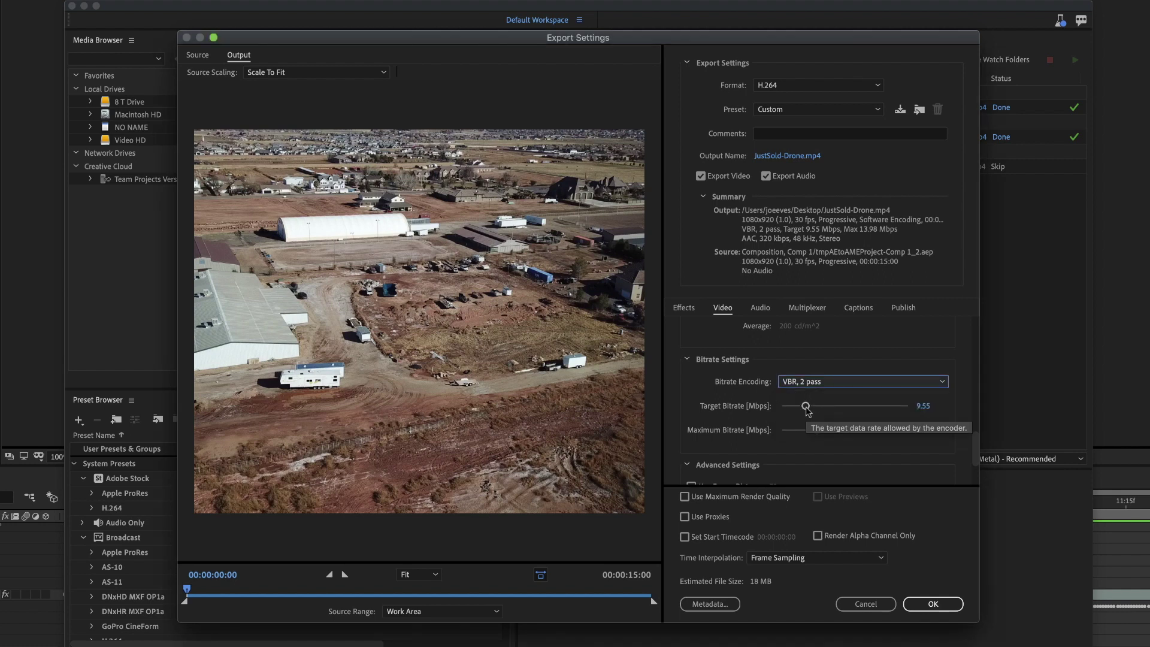
click(924, 405)
text(3)
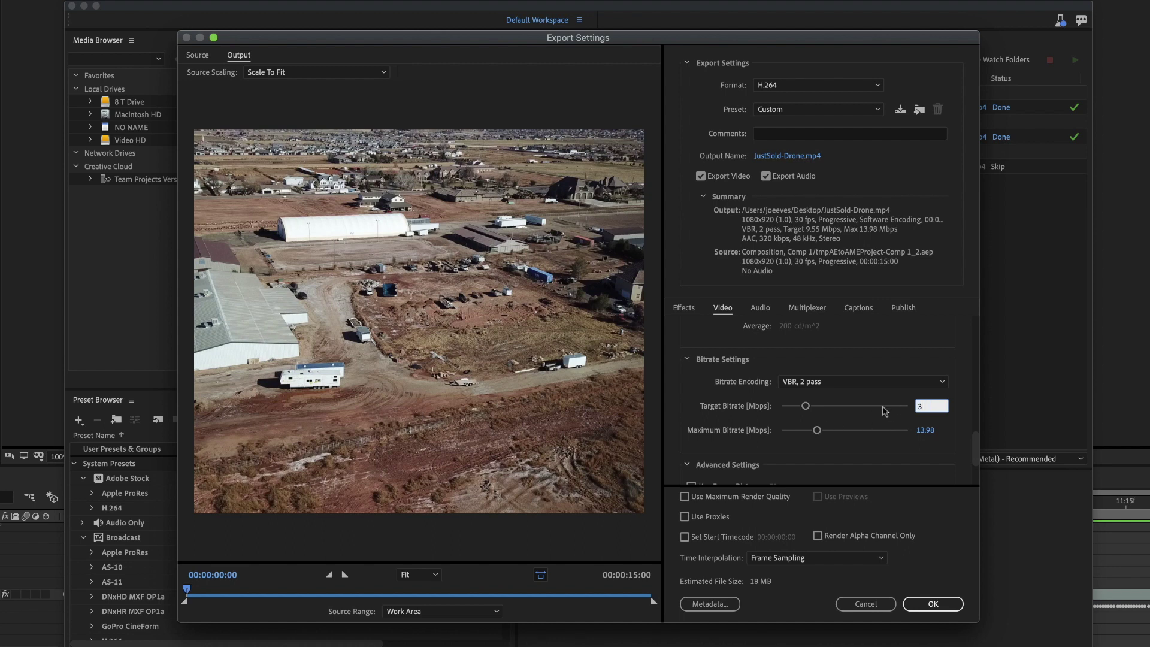
key(Return)
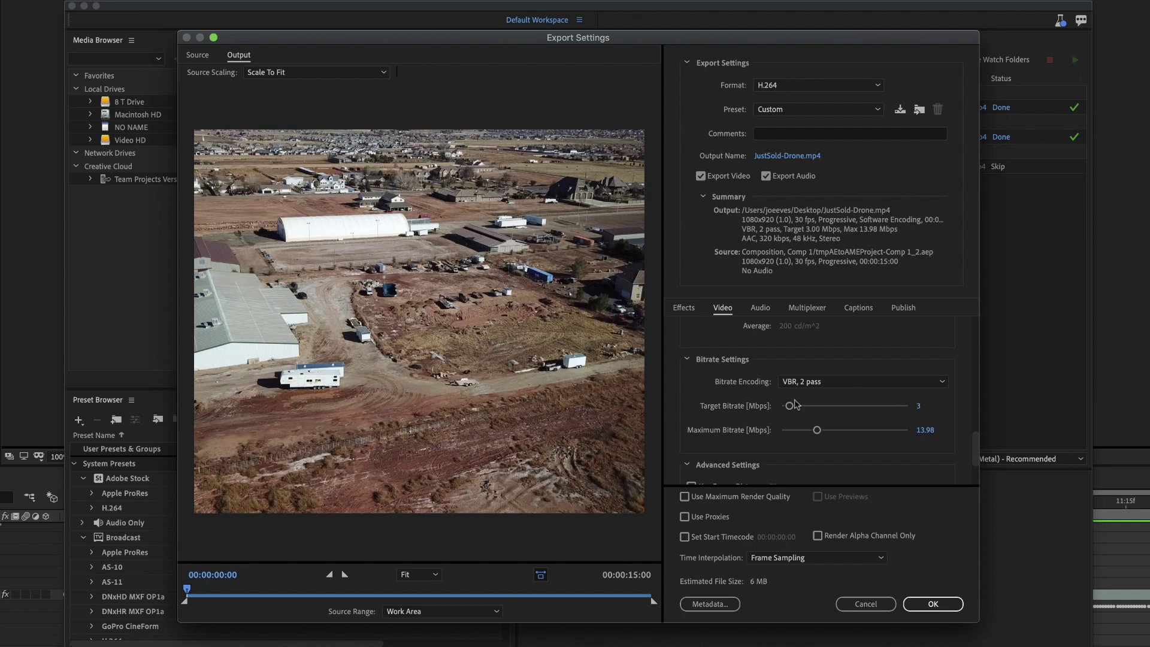
Readjust the target bitrate back to 3 Mbps, bringing the estimated file size to 6 MB.
drag(790, 405, 864, 407)
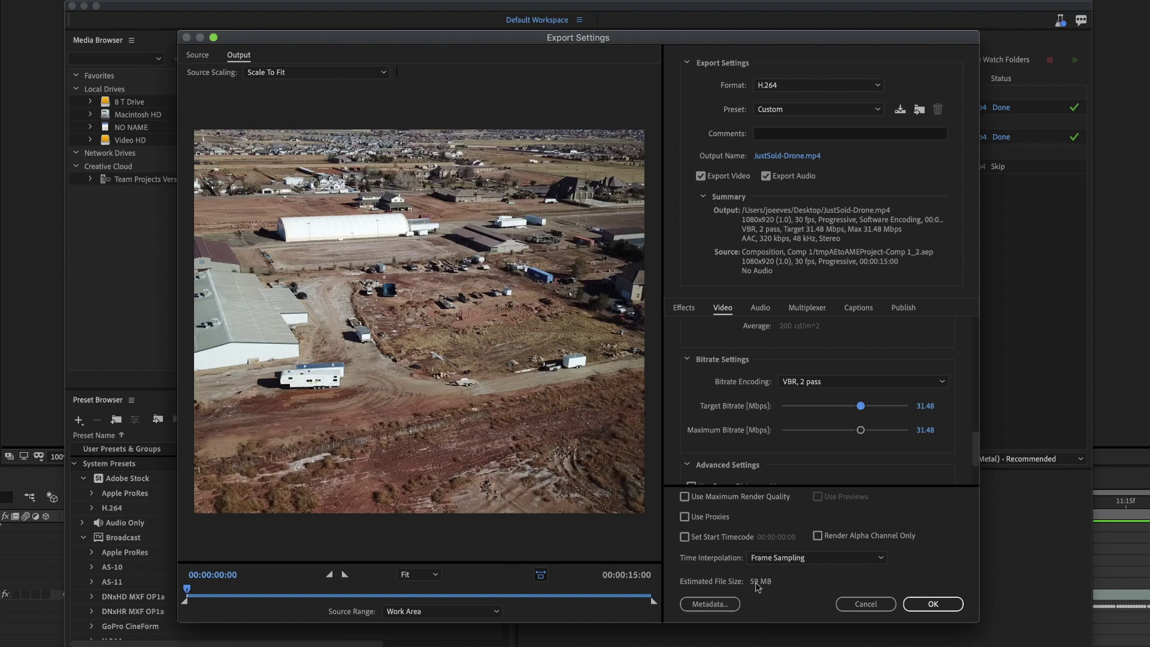
drag(861, 406, 787, 409)
click(924, 407)
text(30)
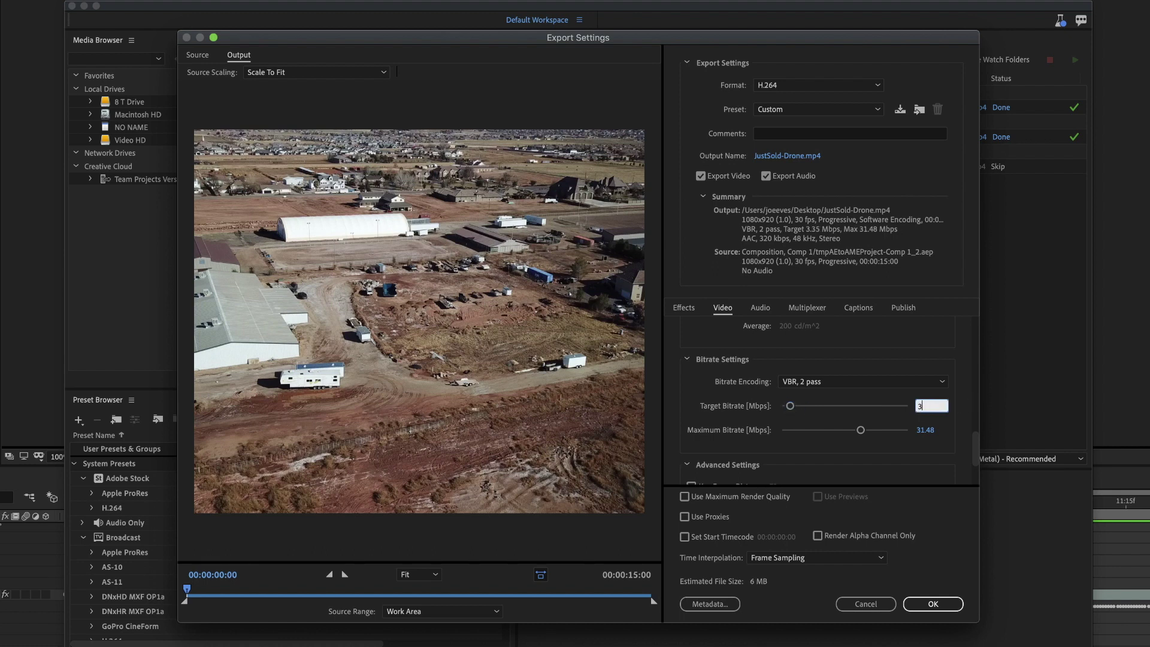
click(843, 419)
scroll(773, 403, down, 3)
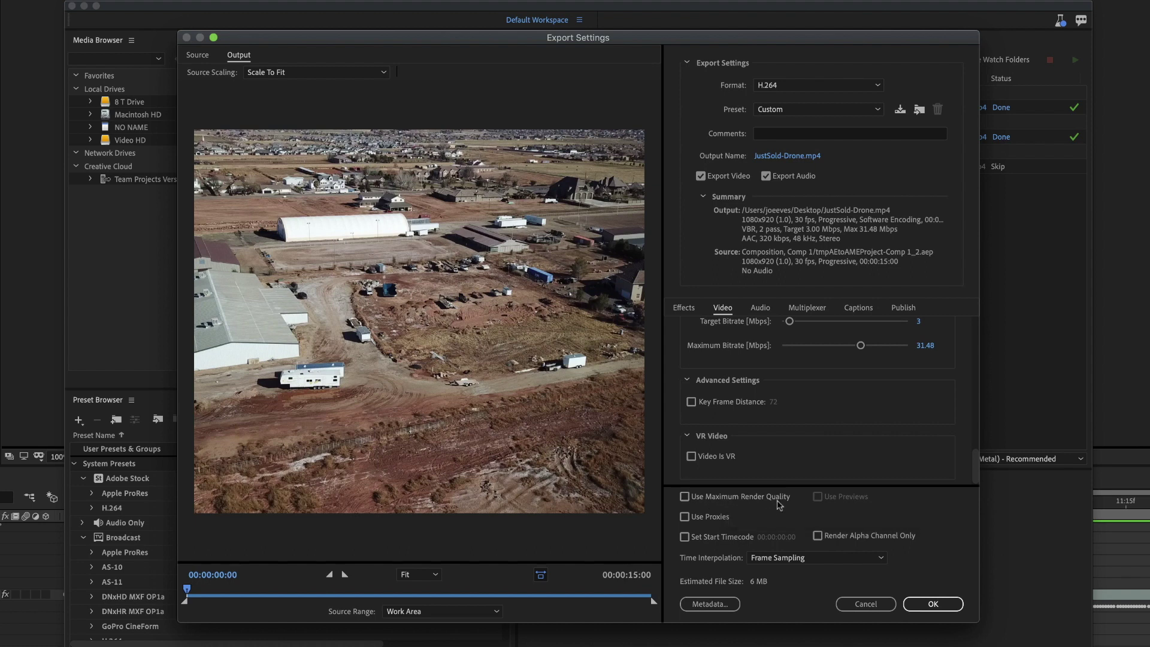
Enable Use Maximum Render Quality, accept the export settings, and start encoding JustSold-Drone.mp4.
click(686, 497)
click(933, 604)
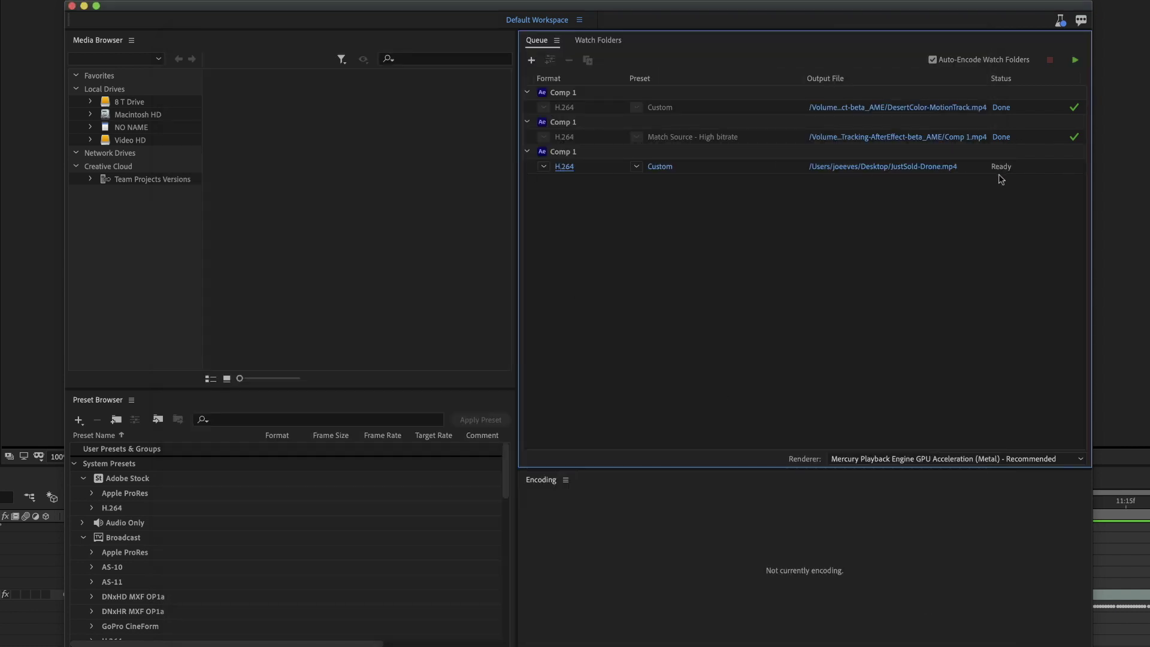
click(1077, 62)
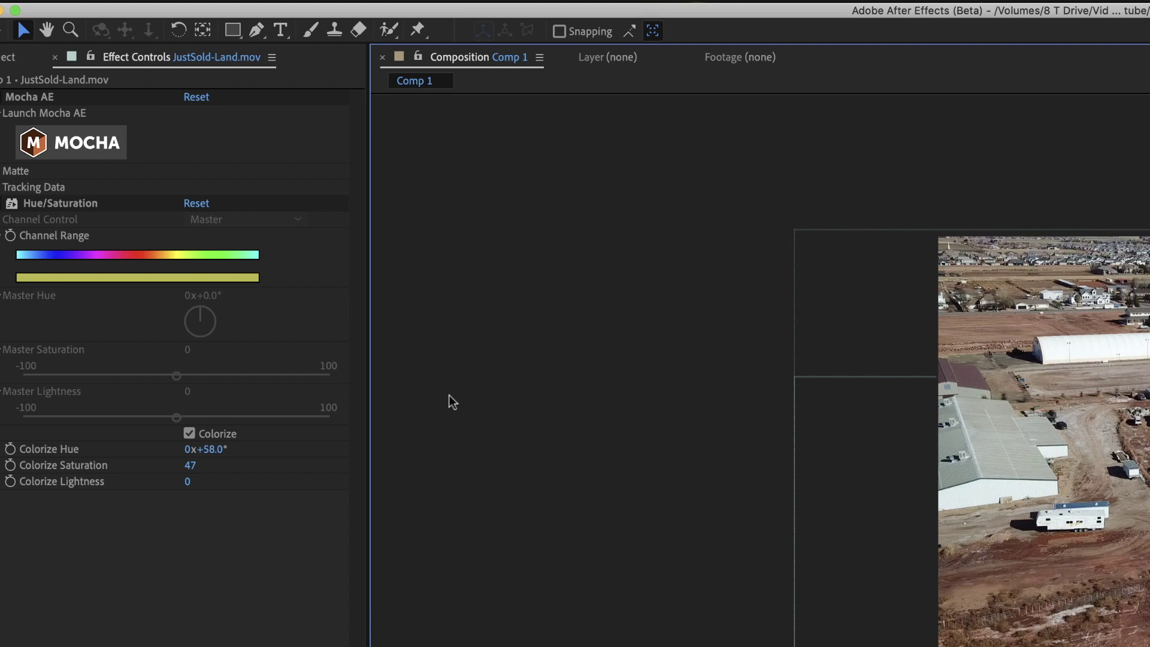
Add Comp 1 to the Render Queue and keep QuickTime as its output module format.
click(286, 0)
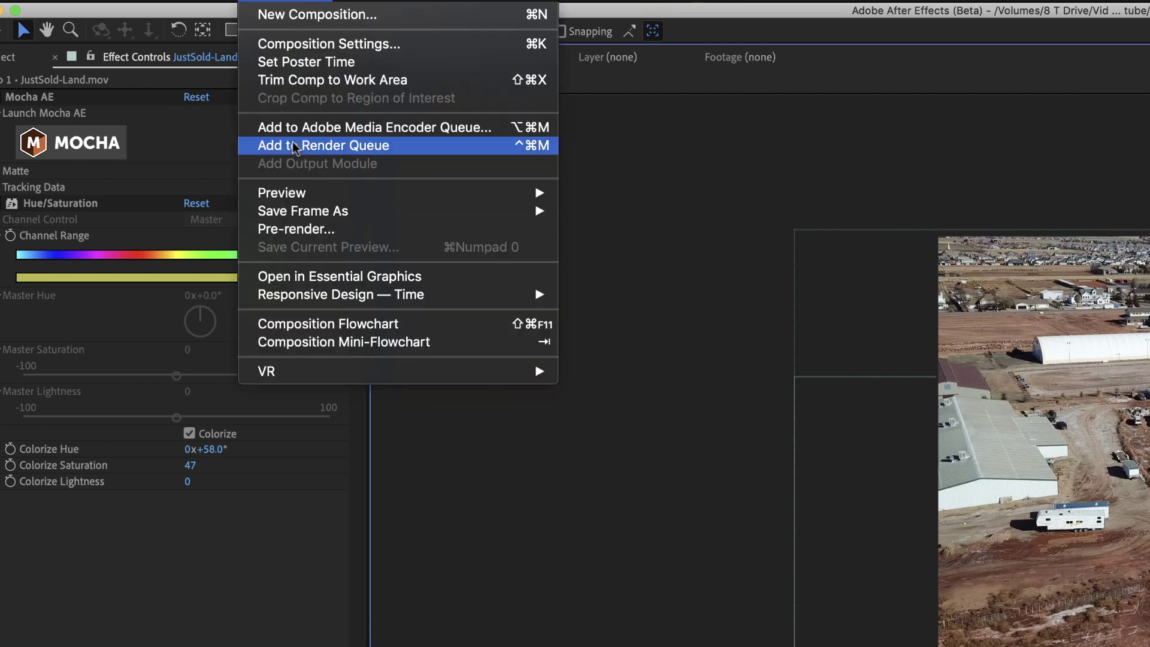
click(308, 146)
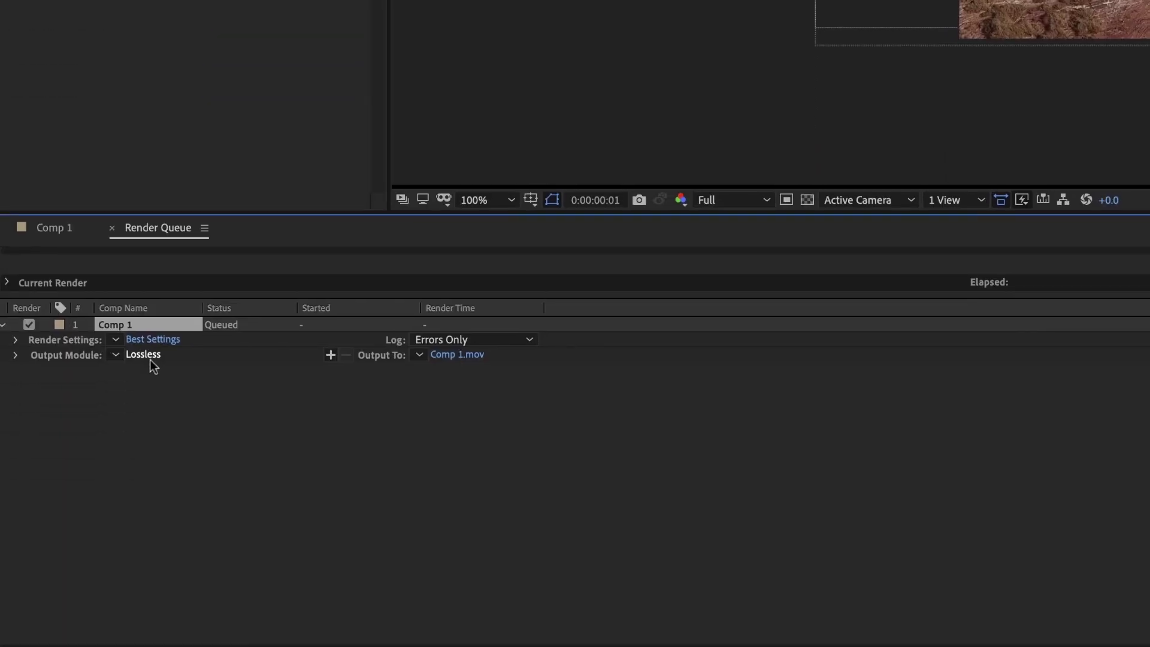
click(145, 354)
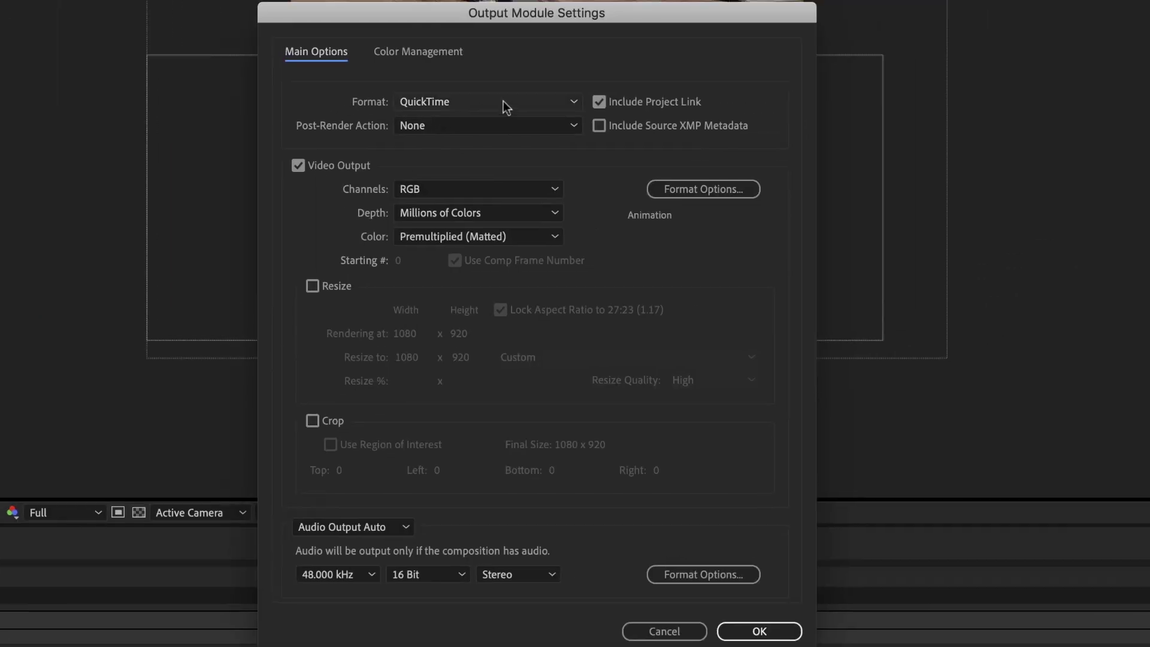
click(529, 101)
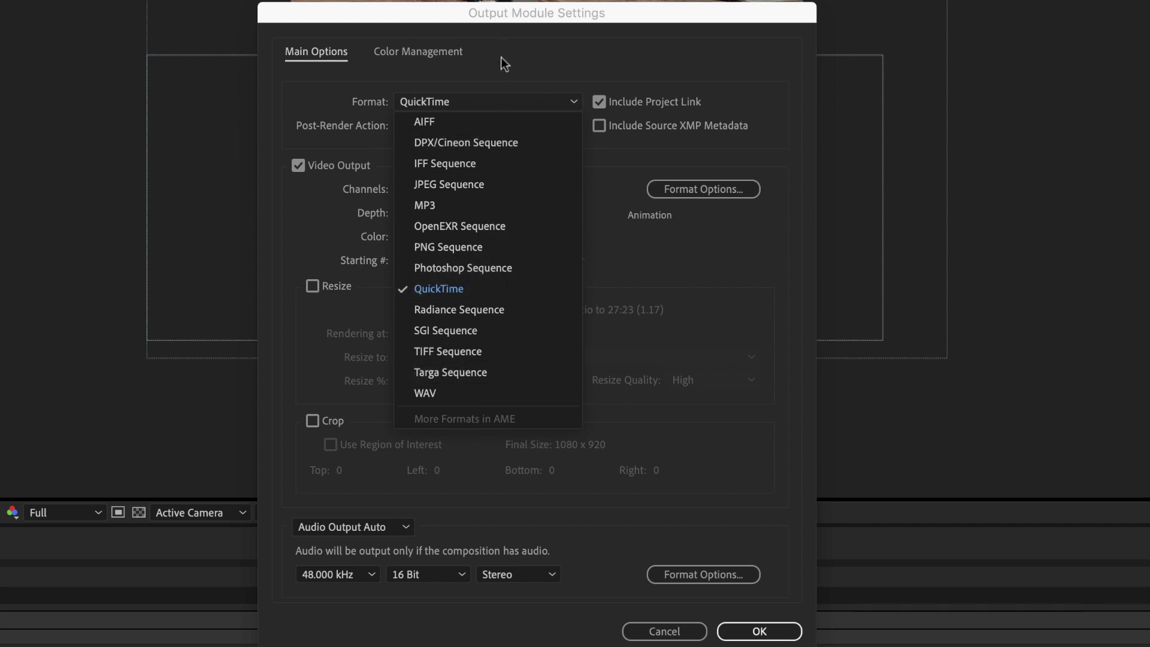
click(552, 64)
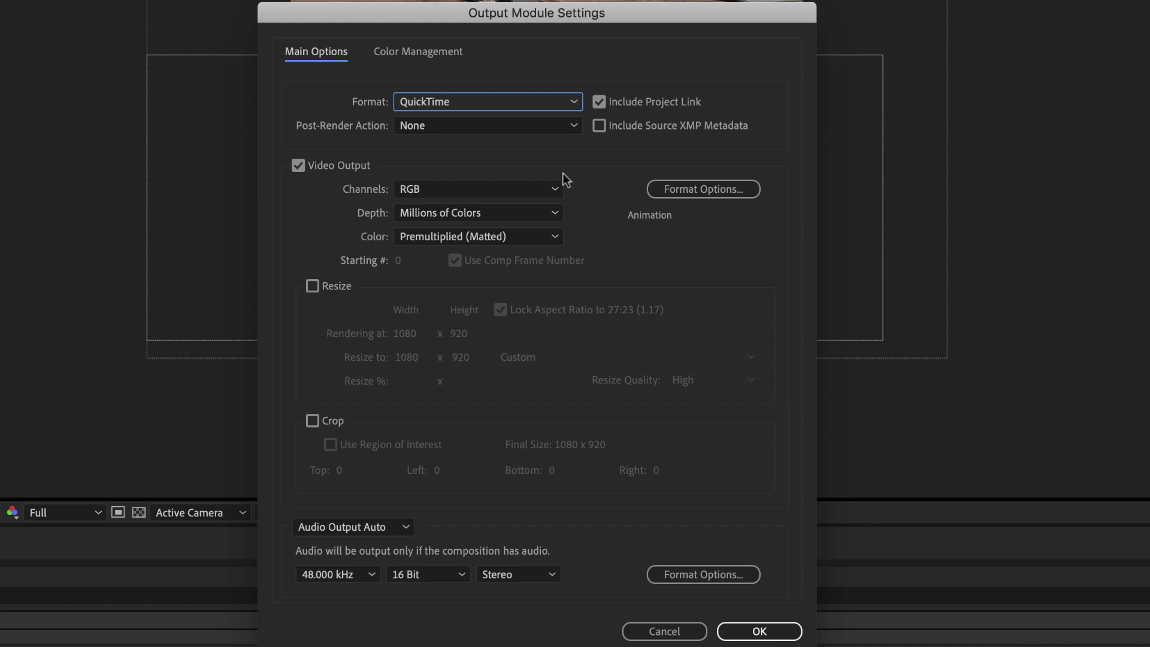
click(719, 189)
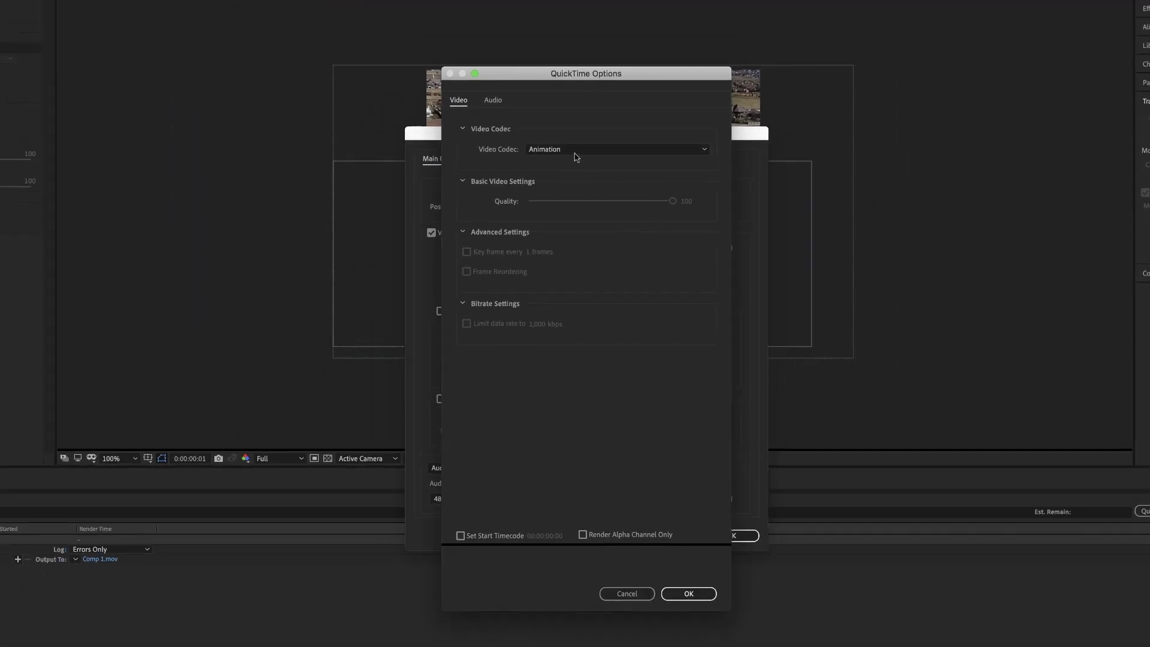
click(581, 150)
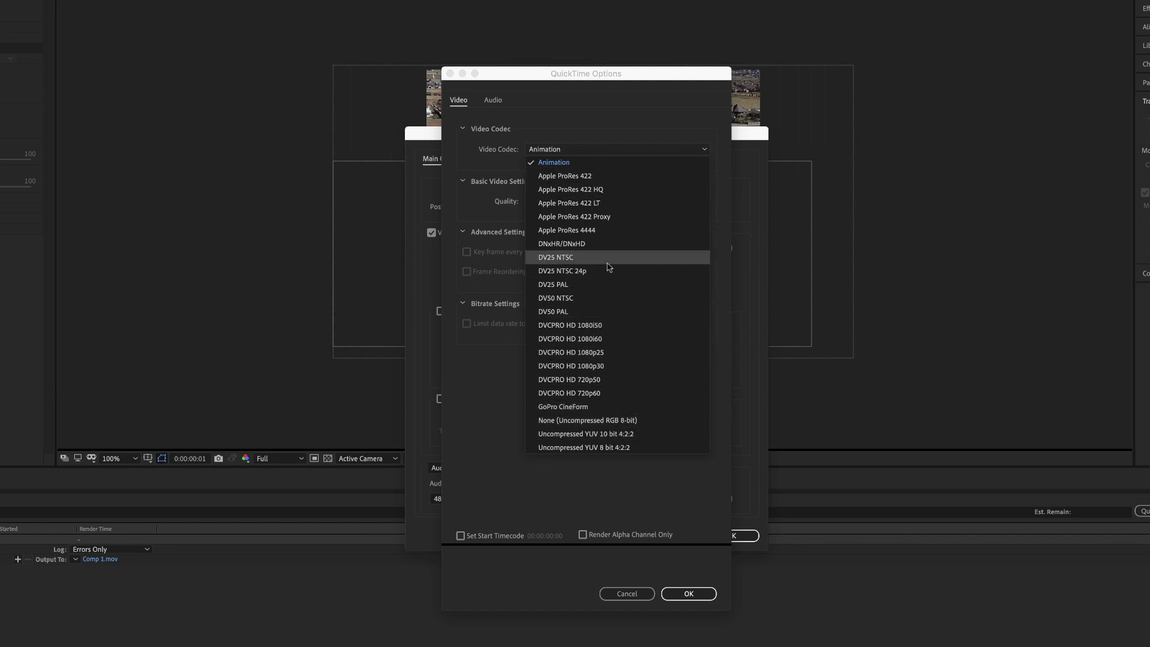
click(567, 164)
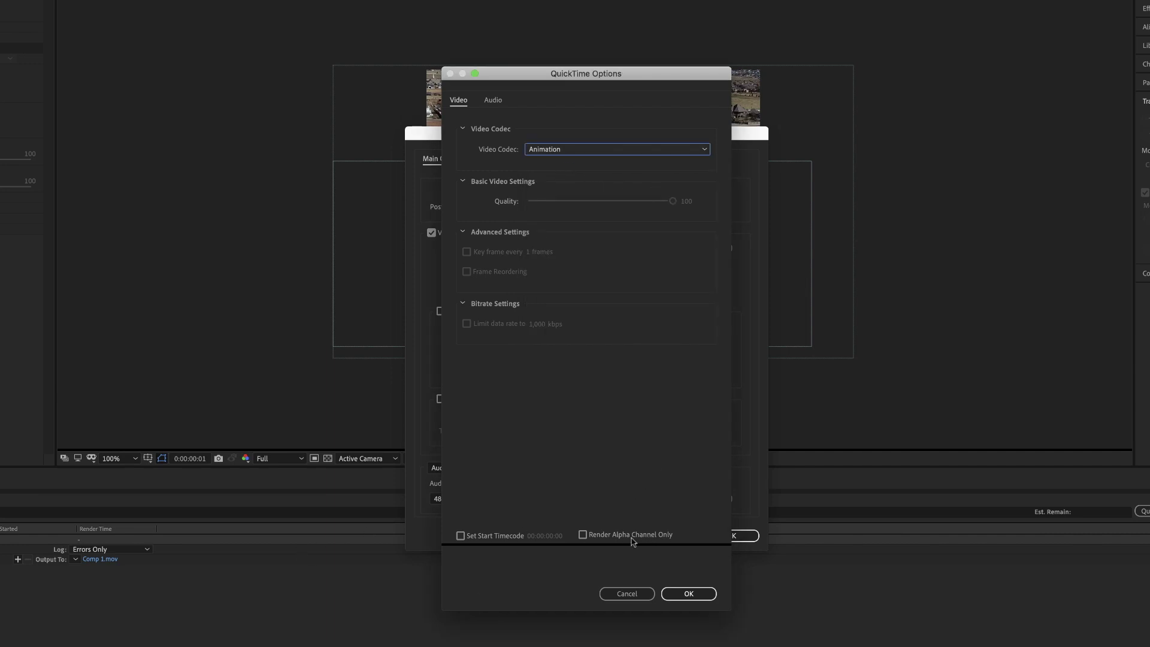
click(688, 594)
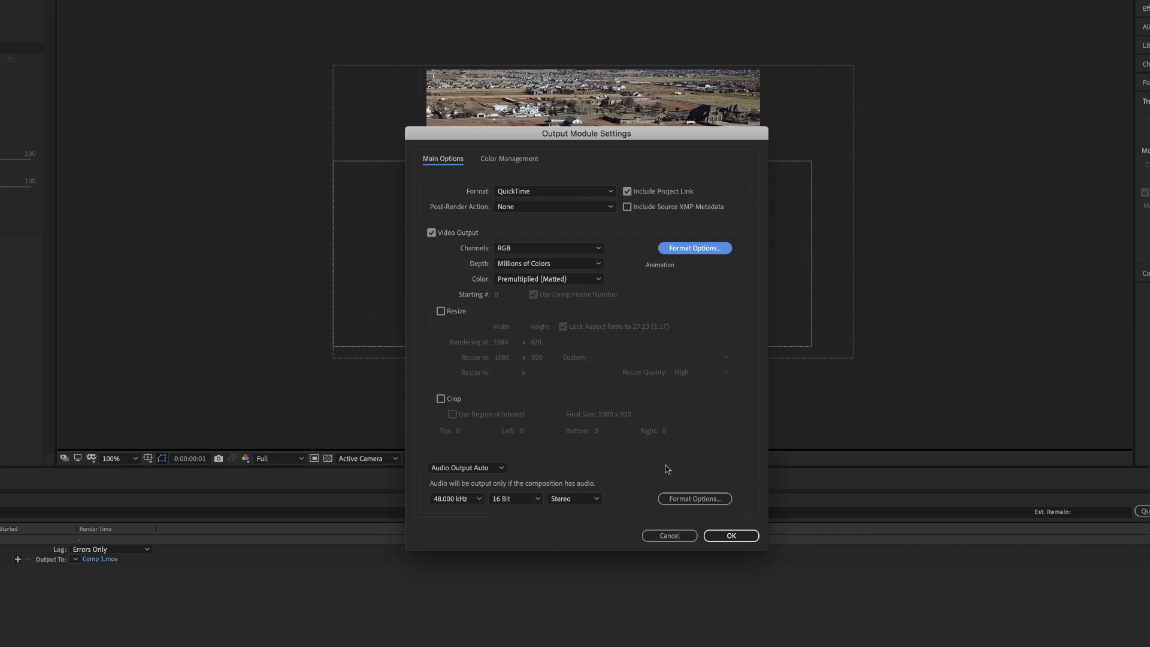
Accept the output module, set the output to Big-Drone-File.mov on the Desktop, and render.
click(731, 536)
click(97, 560)
text(Big-Don)
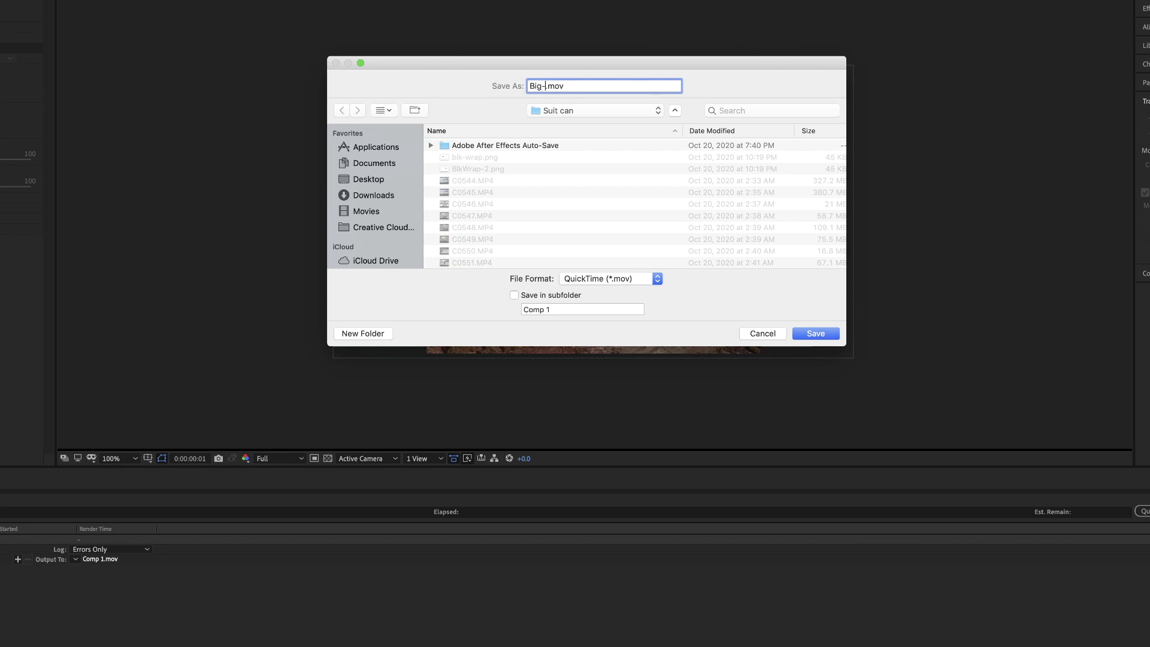
key(BackSpace)
key(BackSpace)
text(rone-File)
click(359, 178)
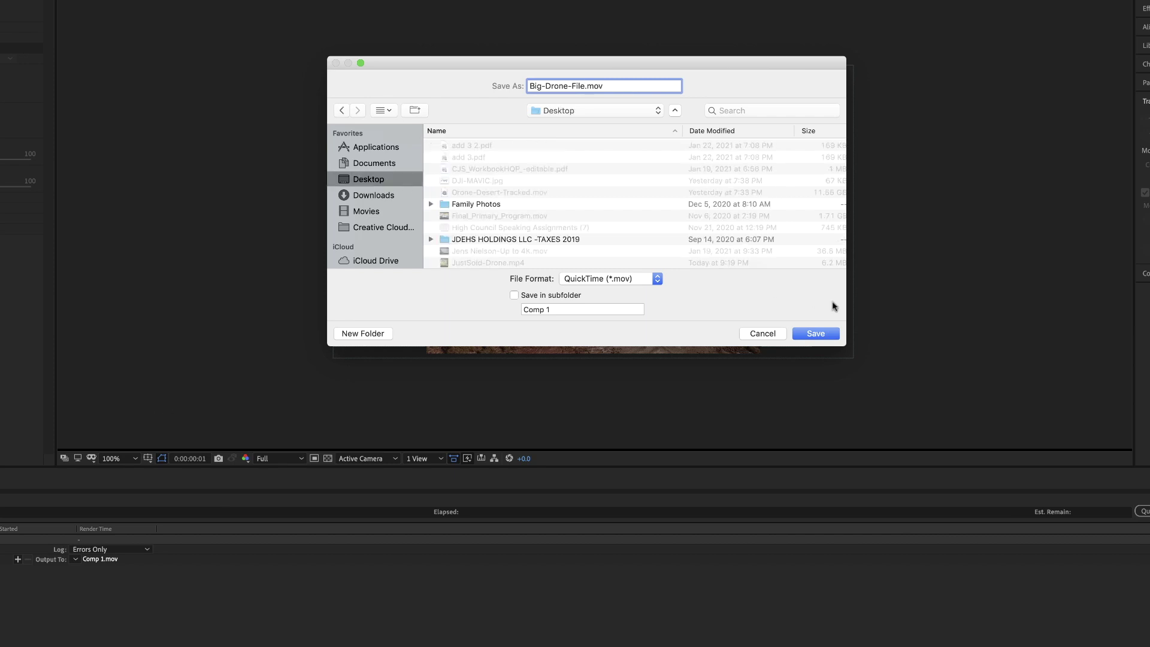
click(815, 333)
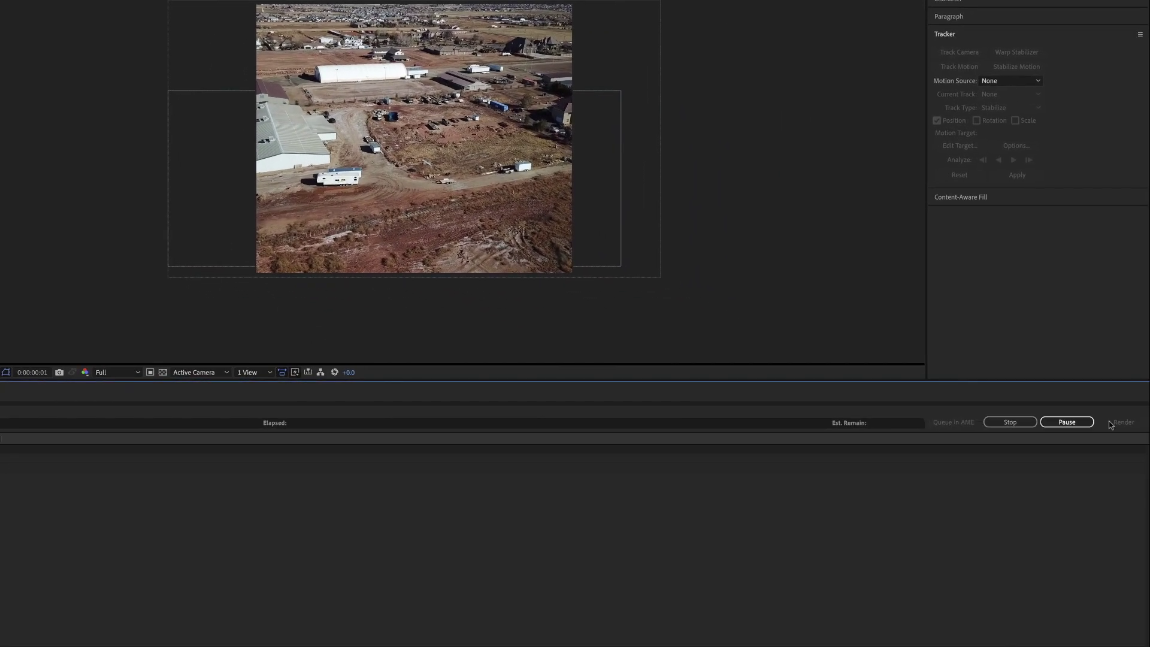